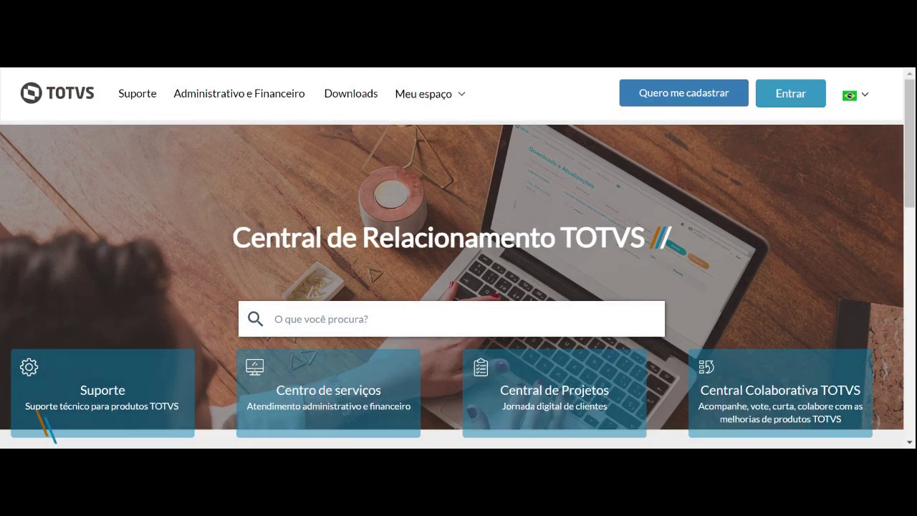
{"action": "scroll", "coordinate": [499, 277], "scroll_direction": "down", "scroll_amount": 4}
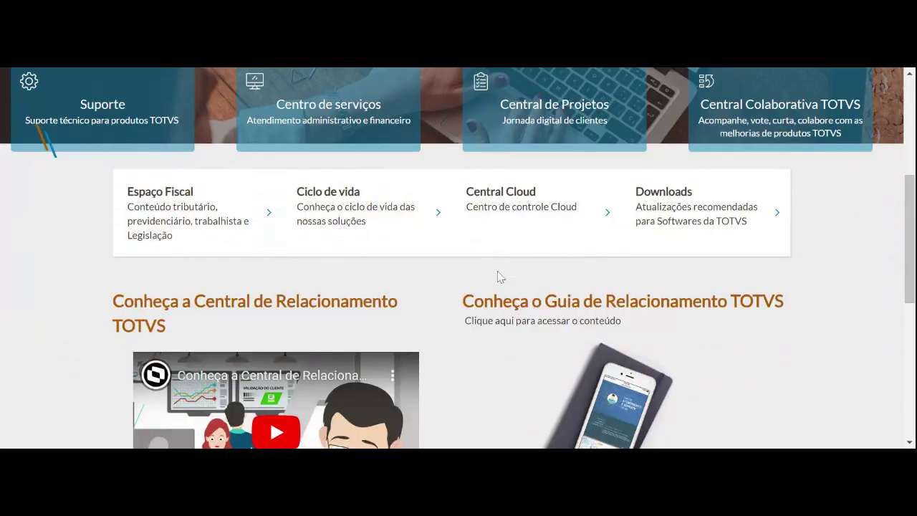
{"action": "scroll", "coordinate": [500, 277], "scroll_direction": "down", "scroll_amount": 5}
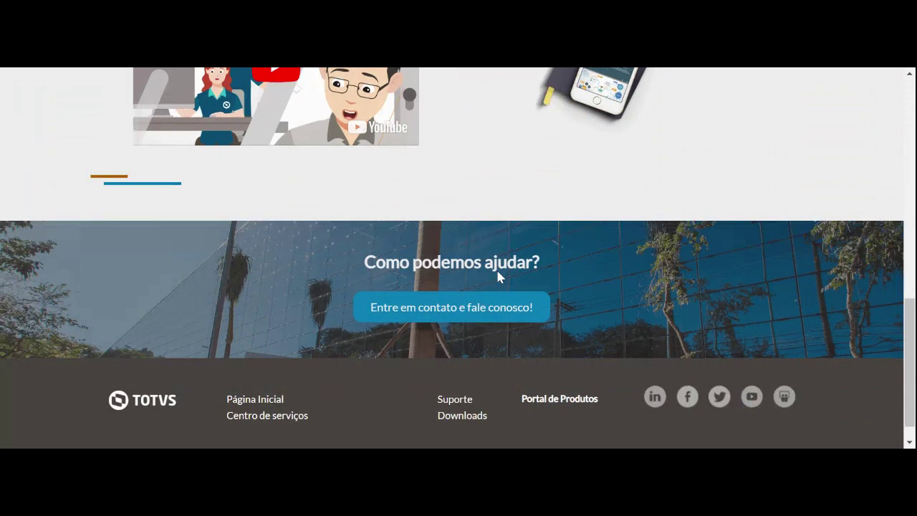
{"action": "scroll", "coordinate": [500, 276], "scroll_direction": "down", "scroll_amount": 1}
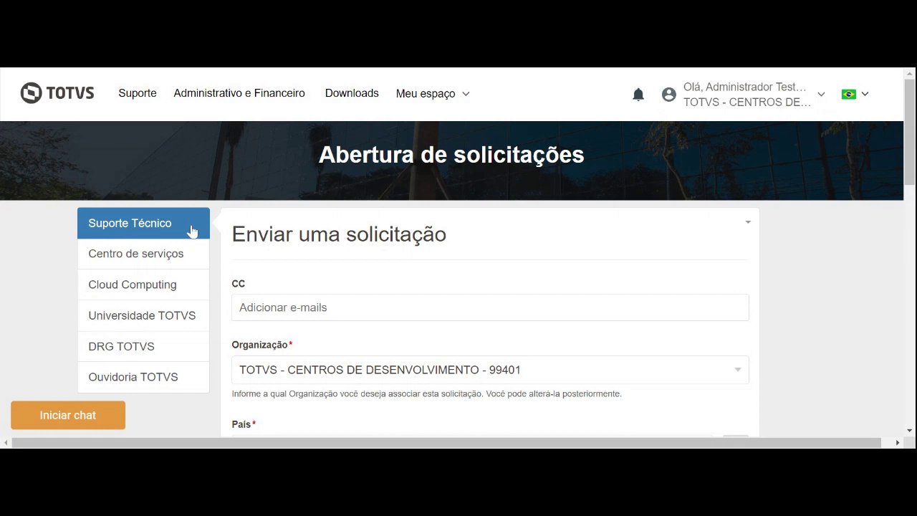
Add the recipient's e-mail address to the CC field of the technical support request.
{"action": "scroll", "coordinate": [191, 230], "scroll_direction": "down", "scroll_amount": 1}
{"action": "scroll", "coordinate": [458, 250], "scroll_direction": "down", "scroll_amount": 1}
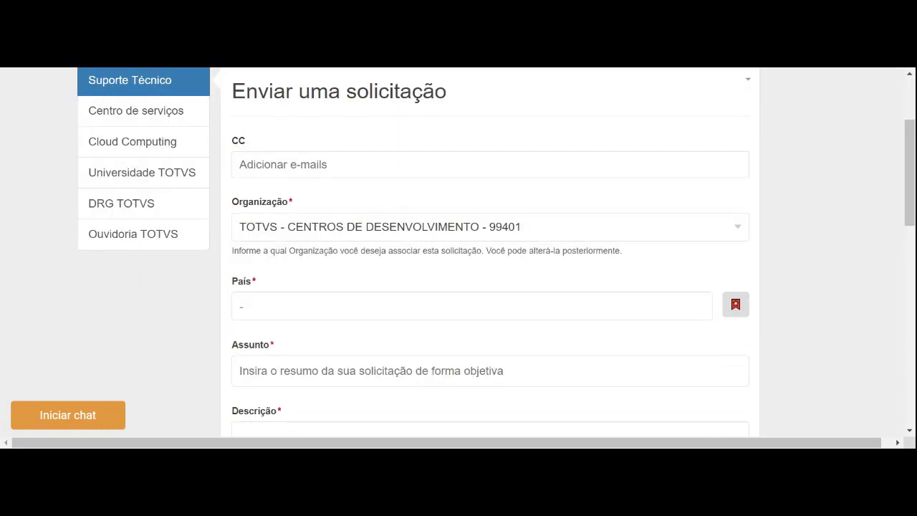
{"action": "left_click", "coordinate": [240, 164]}
{"action": "type", "text": "te"}
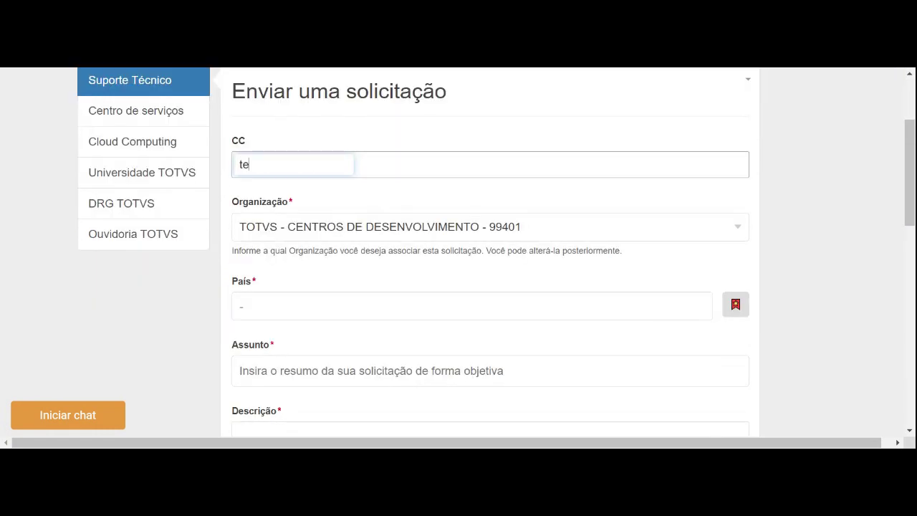
{"action": "type", "text": "sste"}
{"action": "key", "text": "BackSpace"}
{"action": "key", "text": "BackSpace"}
{"action": "key", "text": "BackSpace"}
{"action": "type", "text": "te"}
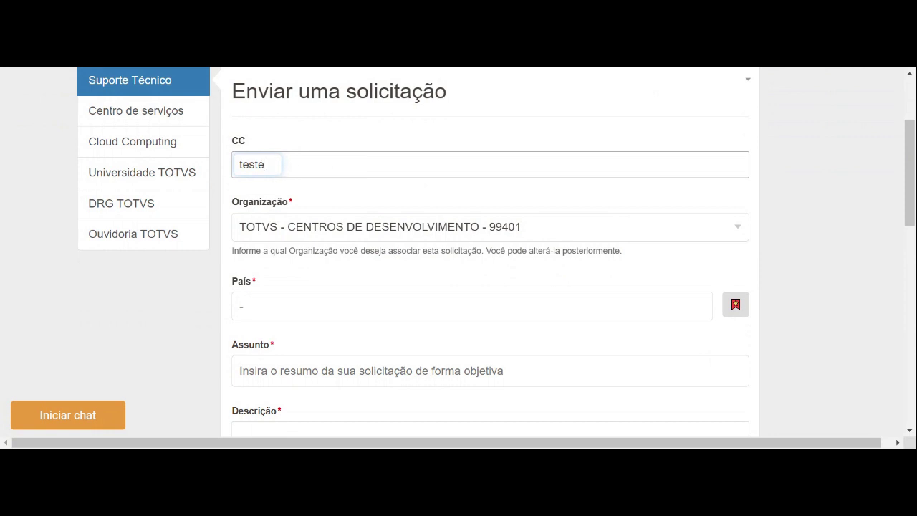
{"action": "type", "text": "@tes"}
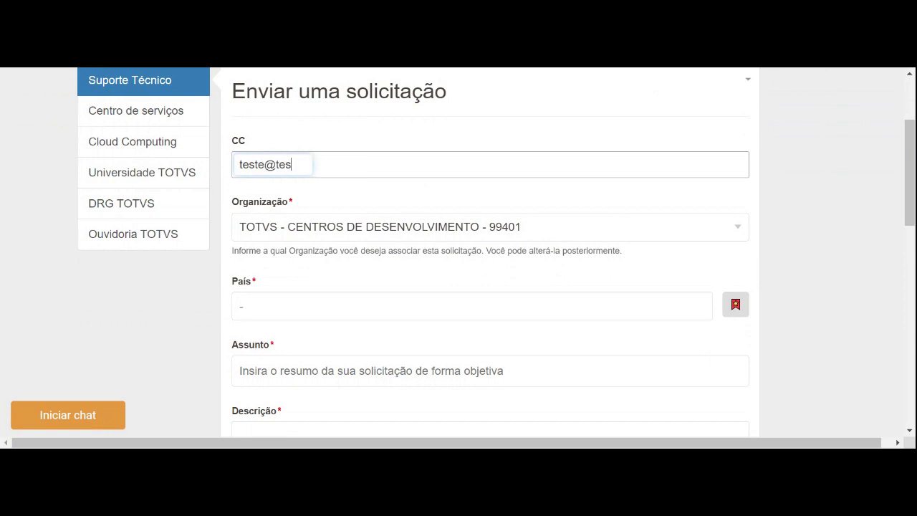
{"action": "type", "text": "te.com.br"}
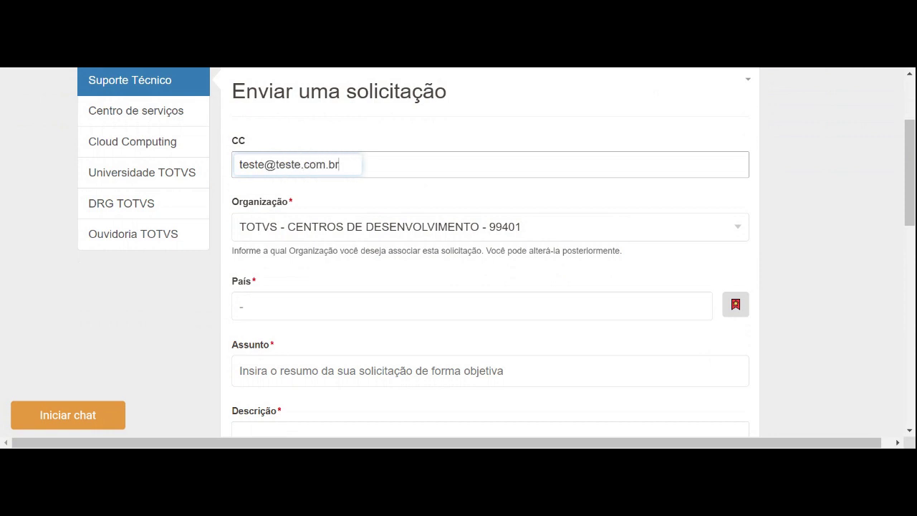
{"action": "key", "text": "Return"}
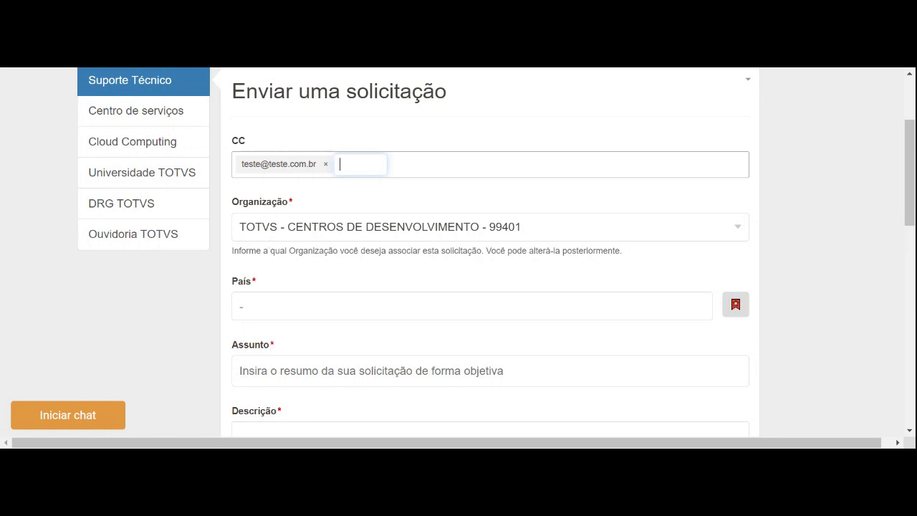
Add Brasil to the favourite options of the País field and save the favourites.
{"action": "scroll", "coordinate": [272, 243], "scroll_direction": "down", "scroll_amount": 1}
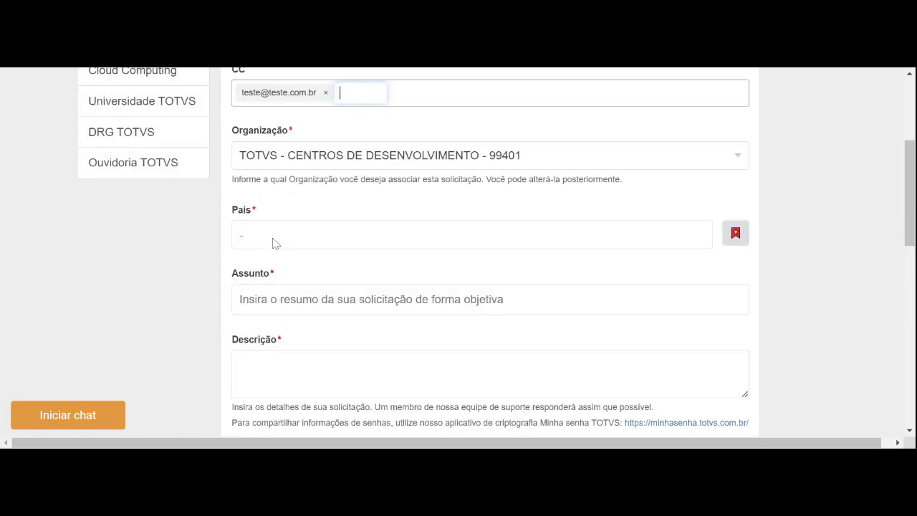
{"action": "left_click", "coordinate": [273, 243]}
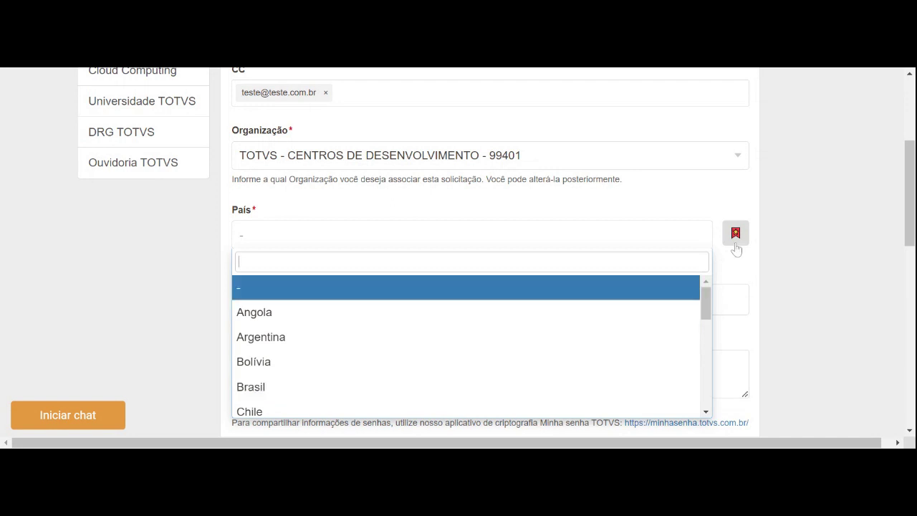
{"action": "left_click", "coordinate": [736, 247]}
{"action": "left_click", "coordinate": [737, 241]}
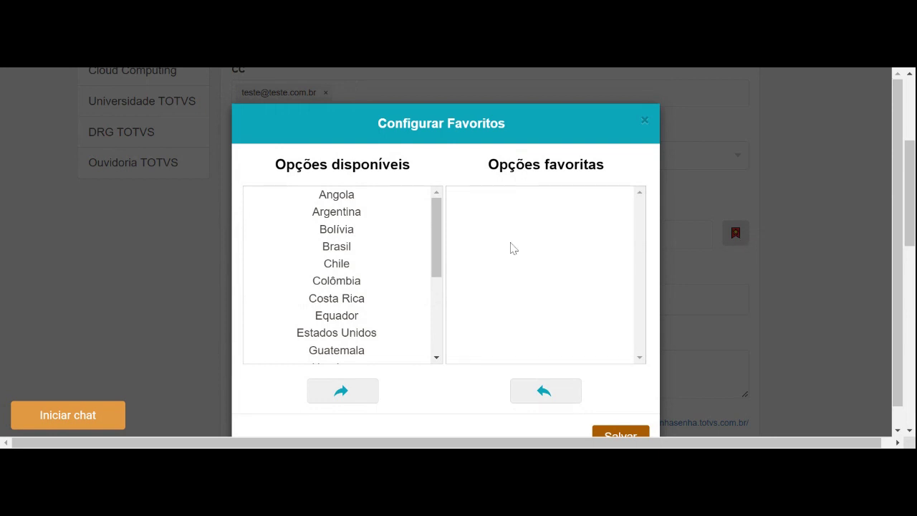
{"action": "left_click", "coordinate": [332, 246]}
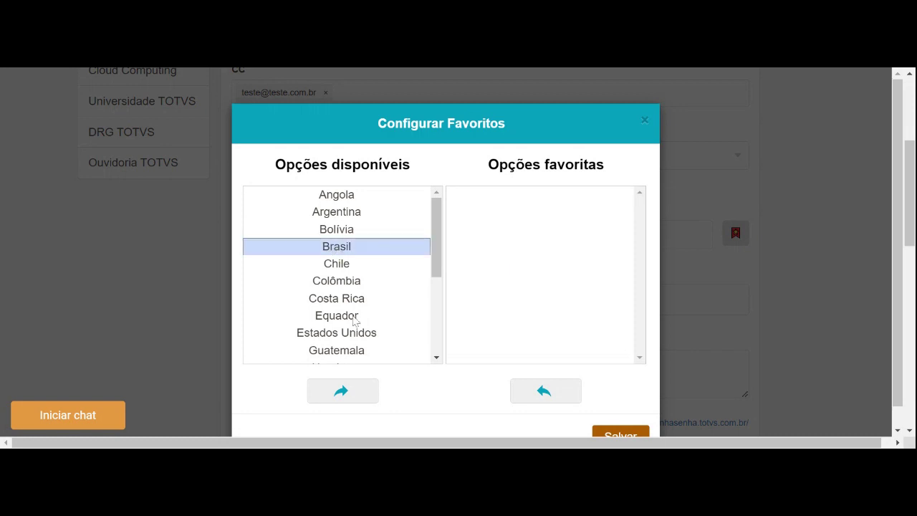
{"action": "left_click", "coordinate": [342, 391]}
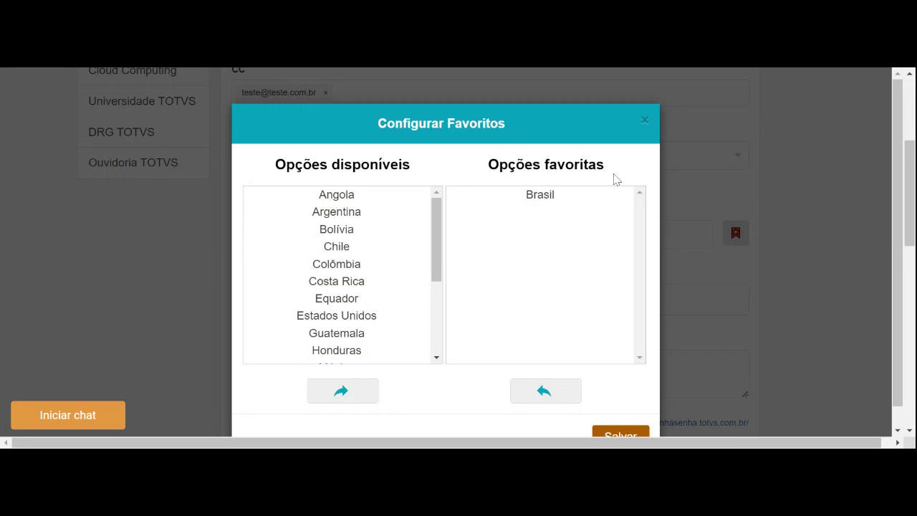
{"action": "scroll", "coordinate": [613, 184], "scroll_direction": "down", "scroll_amount": 1}
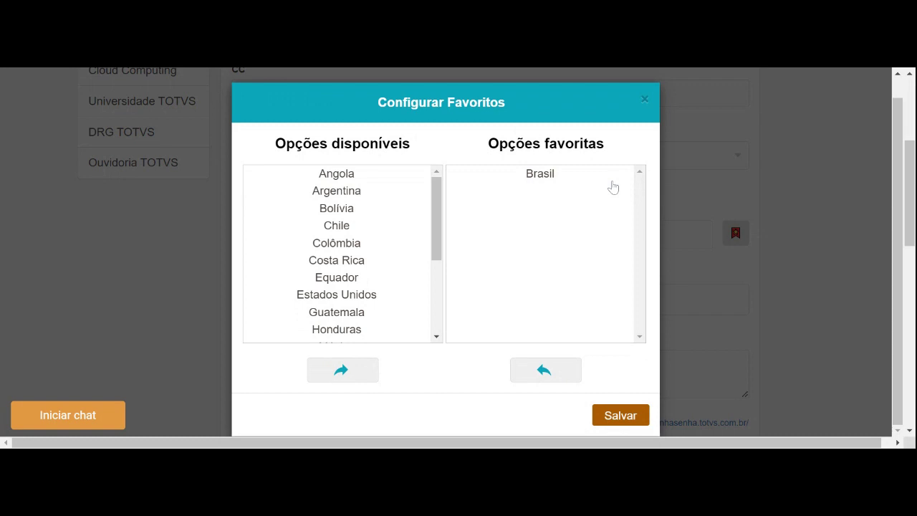
{"action": "left_click", "coordinate": [620, 416]}
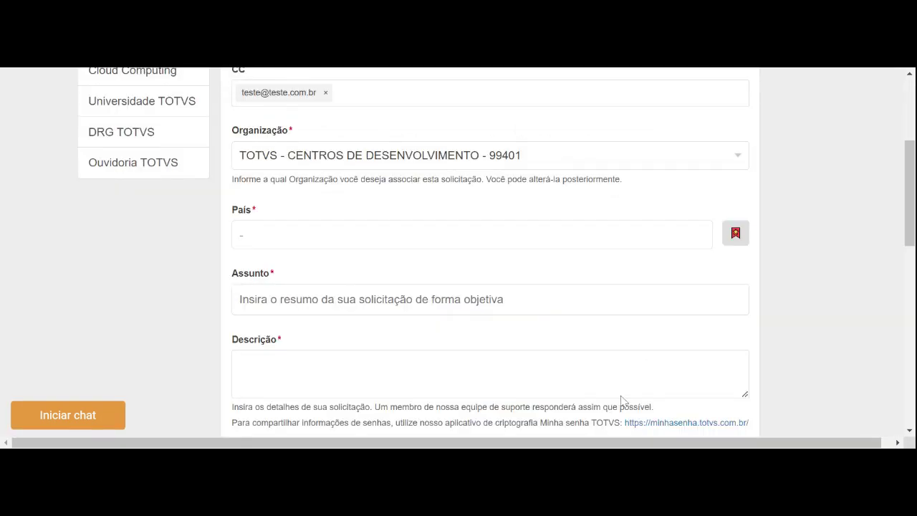
Set the request's País to Brasil and its Macrossegmento to Cross Segmentos.
{"action": "left_click", "coordinate": [543, 236]}
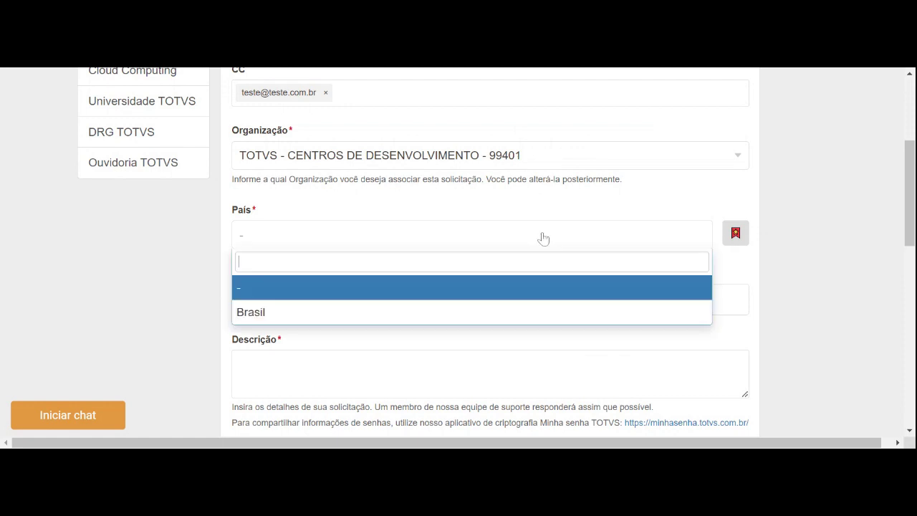
{"action": "left_click", "coordinate": [252, 313]}
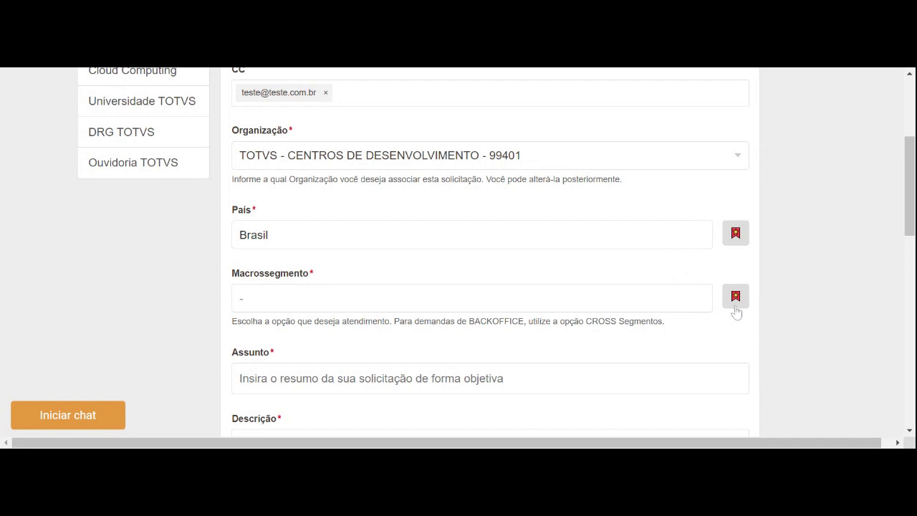
{"action": "scroll", "coordinate": [681, 314], "scroll_direction": "down", "scroll_amount": 1}
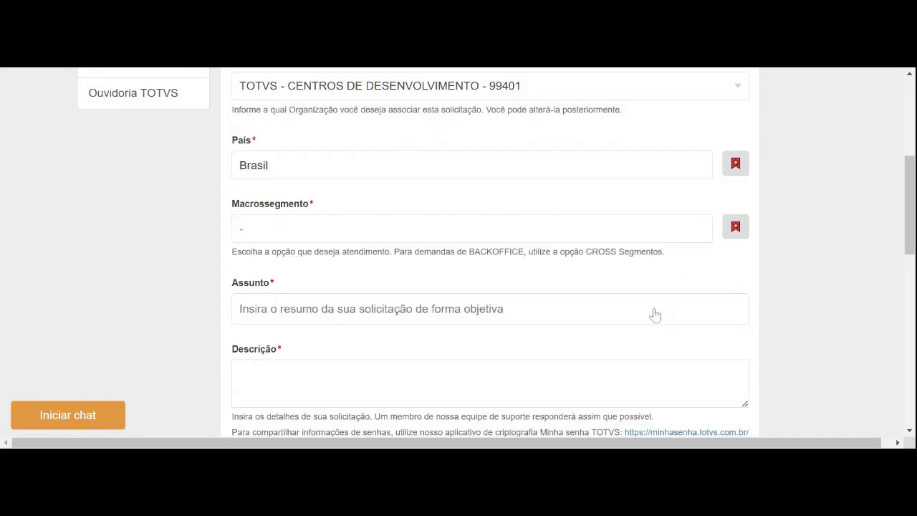
{"action": "left_click", "coordinate": [266, 231]}
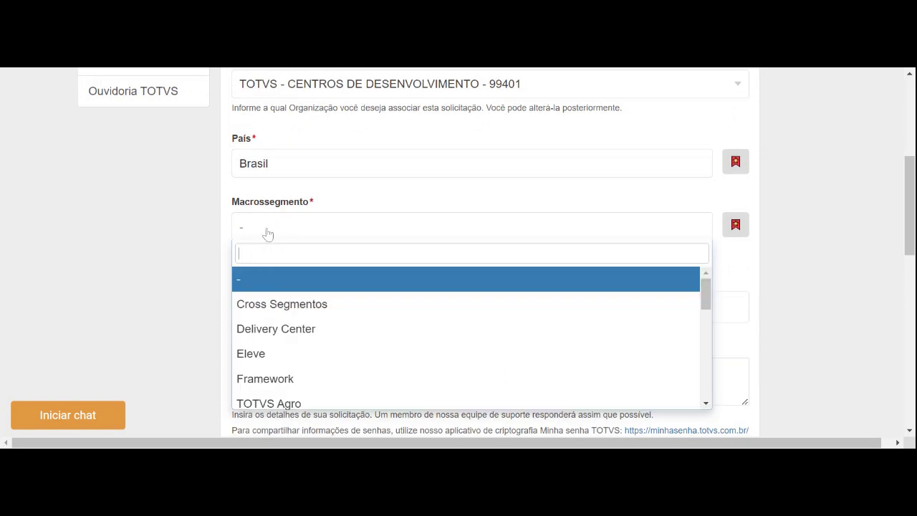
{"action": "left_click", "coordinate": [288, 304]}
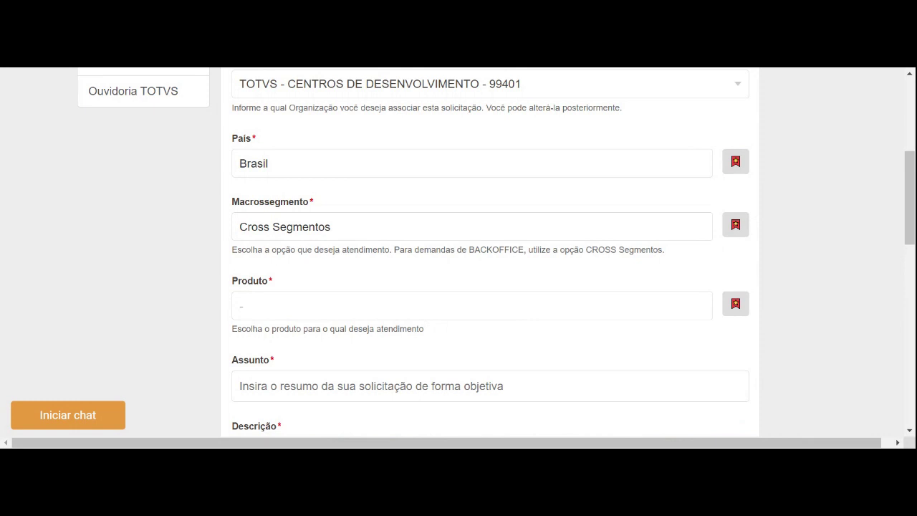
Set the request's Produto to TOTVS Processos Fiscais and its Módulo to Cadastros.
{"action": "left_click", "coordinate": [277, 306]}
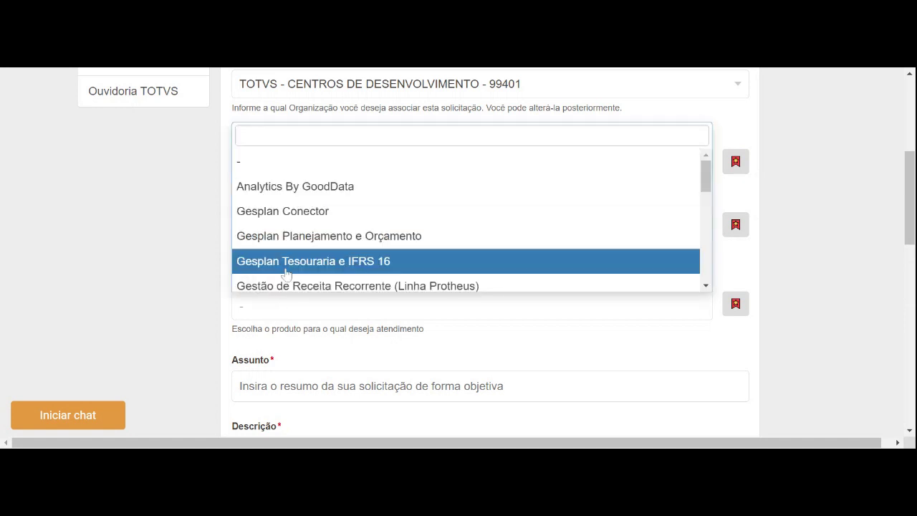
{"action": "scroll", "coordinate": [286, 273], "scroll_direction": "down", "scroll_amount": 10}
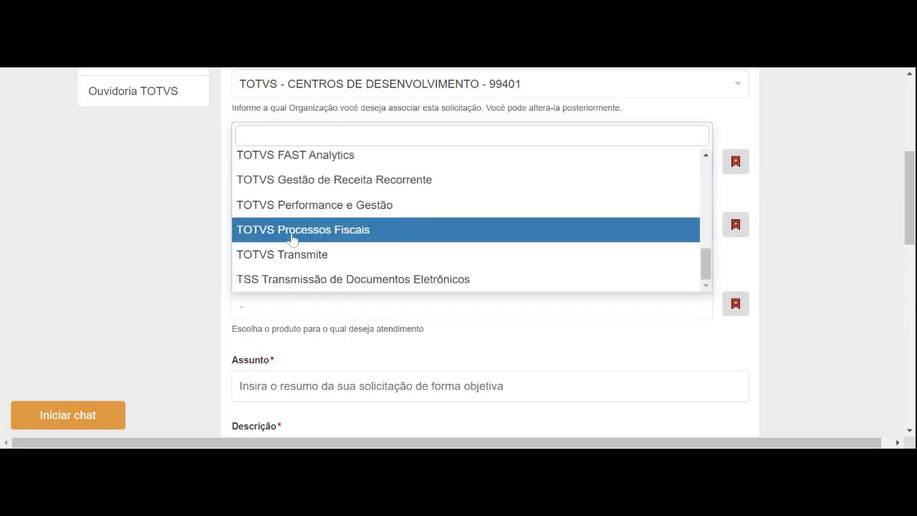
{"action": "left_click", "coordinate": [293, 230]}
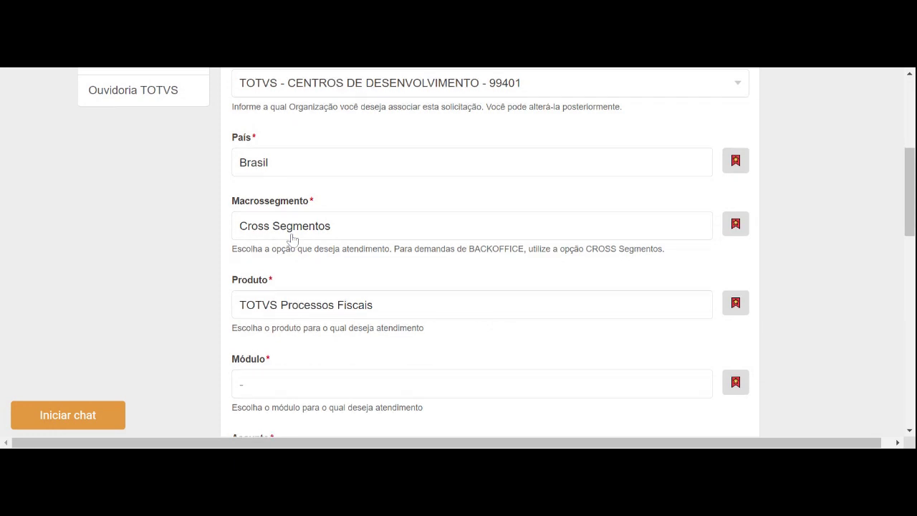
{"action": "scroll", "coordinate": [292, 240], "scroll_direction": "down", "scroll_amount": 3}
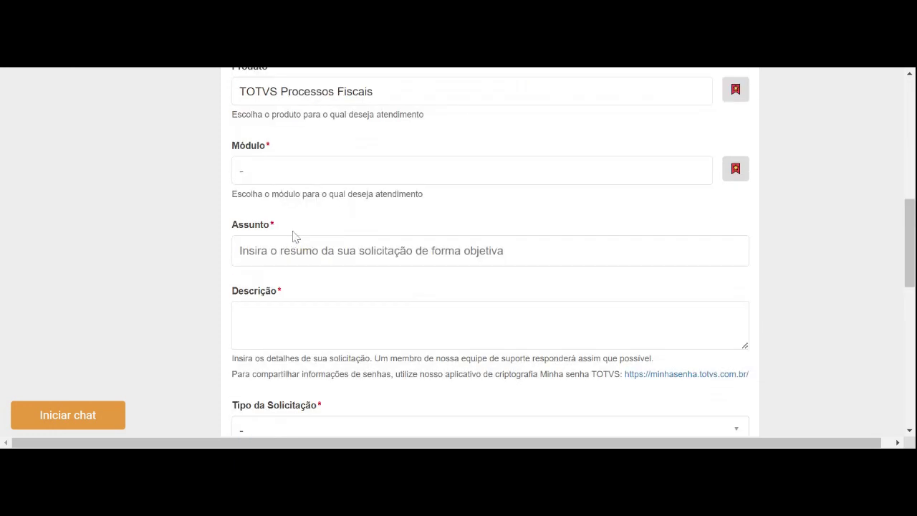
{"action": "left_click", "coordinate": [302, 169]}
{"action": "scroll", "coordinate": [372, 330], "scroll_direction": "down", "scroll_amount": 3}
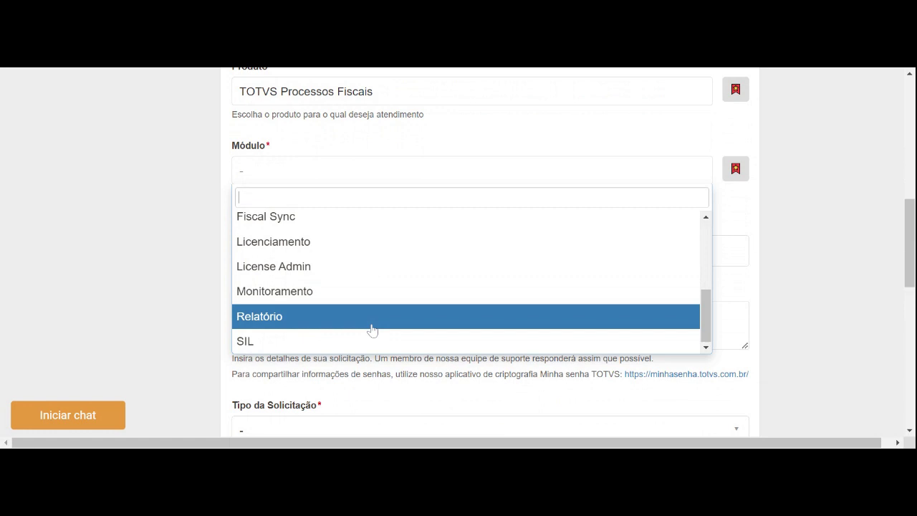
{"action": "scroll", "coordinate": [371, 330], "scroll_direction": "down", "scroll_amount": 1}
{"action": "scroll", "coordinate": [353, 192], "scroll_direction": "up", "scroll_amount": 5}
{"action": "left_click", "coordinate": [354, 179]}
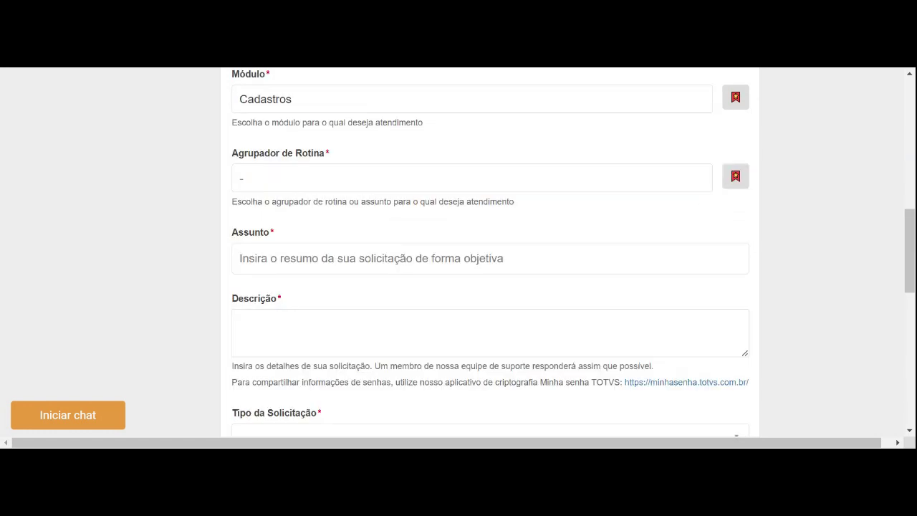
Choose Usuário as the Agrupador de Rotina of the request.
{"action": "left_click", "coordinate": [375, 175]}
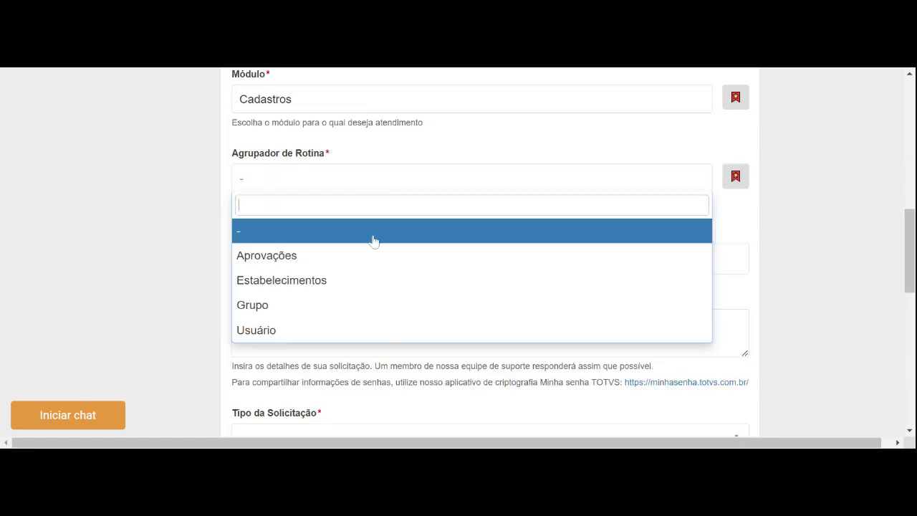
{"action": "scroll", "coordinate": [373, 240], "scroll_direction": "down", "scroll_amount": 2}
{"action": "left_click", "coordinate": [342, 188]}
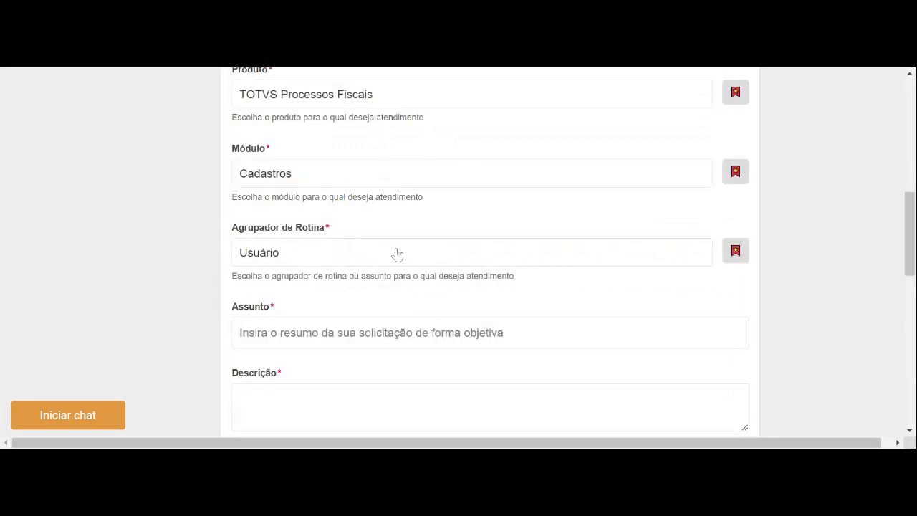
Enter "Criar usuário" as the Assunto of the request.
{"action": "left_click", "coordinate": [396, 324]}
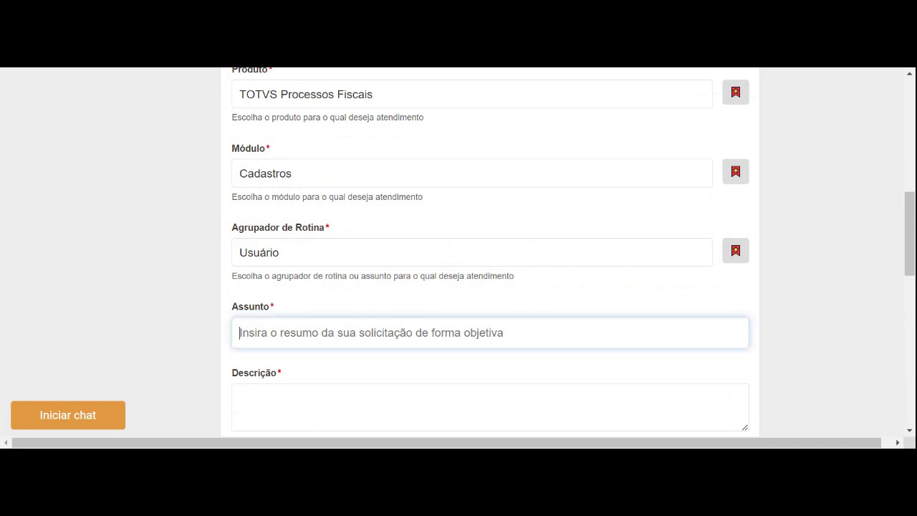
{"action": "type", "text": "Criar"}
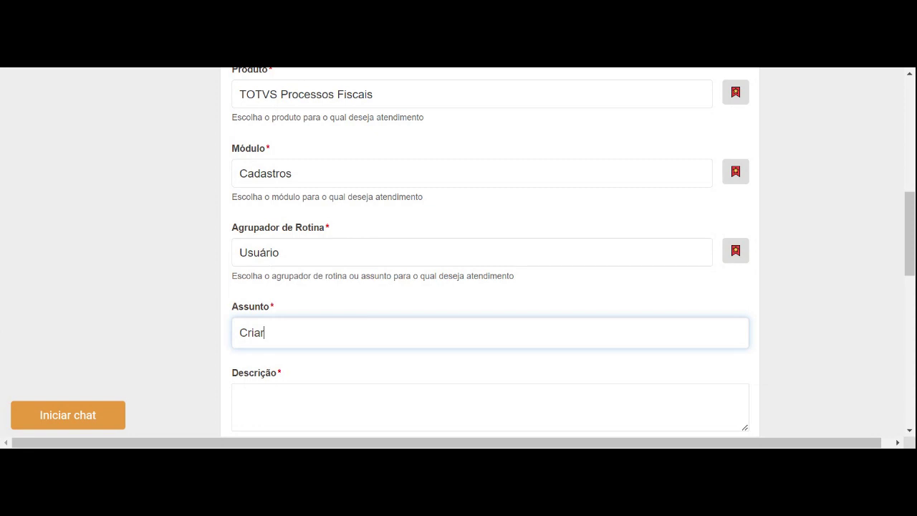
{"action": "type", "text": " usuário"}
Start the Descrição with "Olá!" and, on a new line, "Solicito a criação de um usuário para acesso ao TPF".
{"action": "key", "text": "Tab"}
{"action": "type", "text": "Olá!"}
{"action": "key", "text": "Return"}
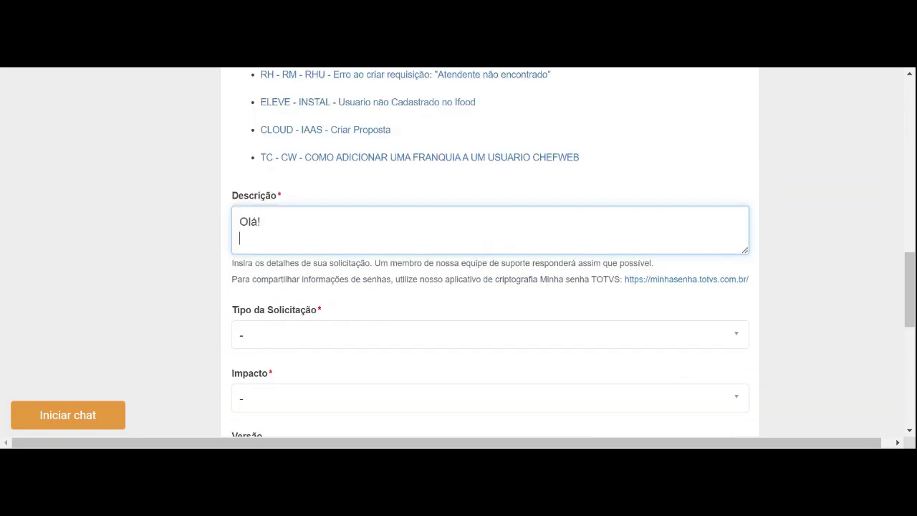
{"action": "type", "text": "Solicito a criaçã"}
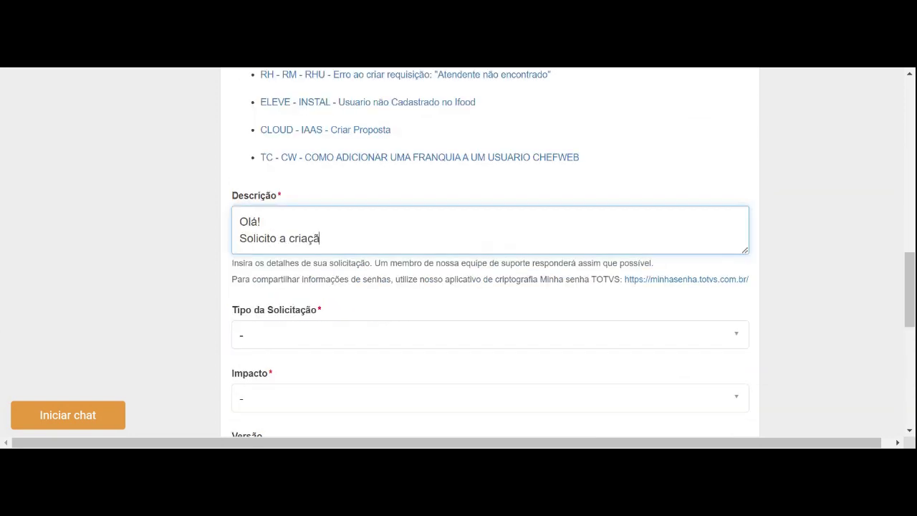
{"action": "type", "text": "o de um usuário pa"}
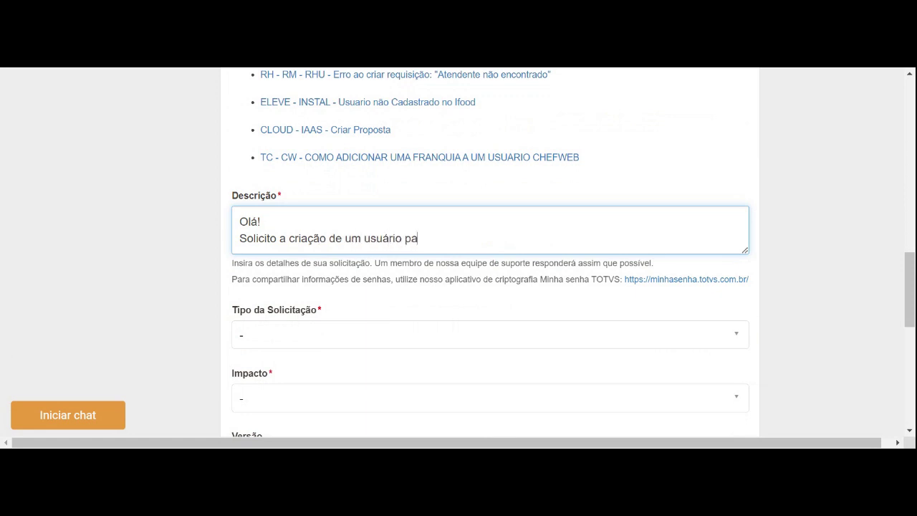
{"action": "type", "text": "ra acesso ao TPF"}
Add separate lines labelled "Nome:", "Contato:" and "E-mail:" below the request sentence in the Descrição.
{"action": "key", "text": "Return"}
{"action": "type", "text": "Nome:"}
{"action": "key", "text": "Return"}
{"action": "type", "text": "Contar"}
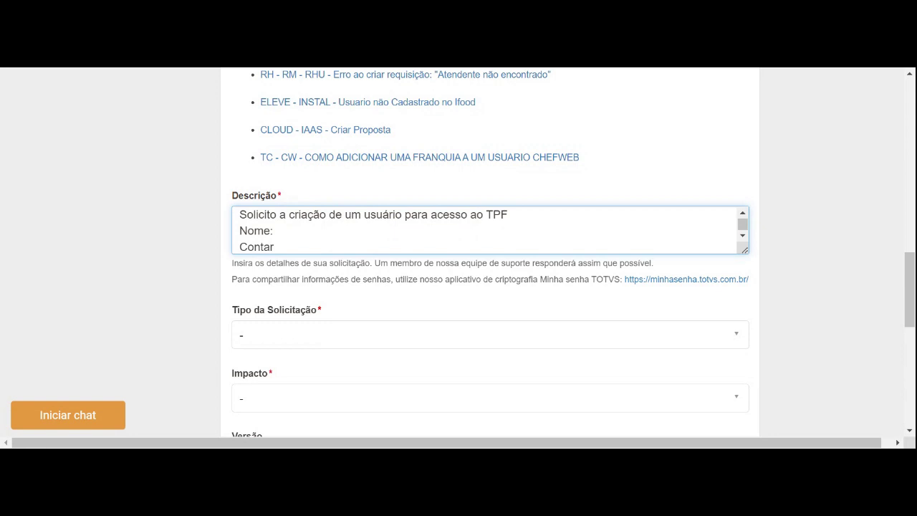
{"action": "key", "text": "BackSpace"}
{"action": "type", "text": "to:"}
{"action": "key", "text": "Return"}
{"action": "type", "text": "E-mail:"}
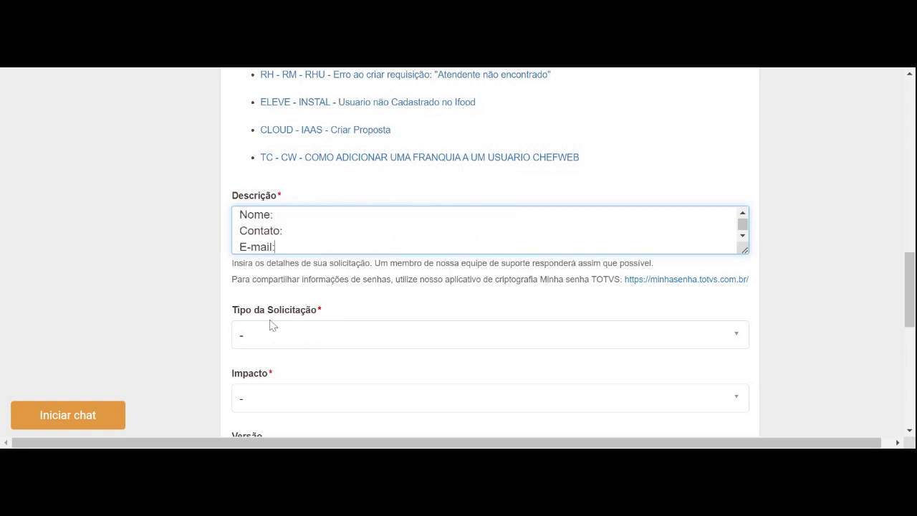
Set the request's Tipo da Solicitação to Suporte Técnico.
{"action": "left_click", "coordinate": [272, 346]}
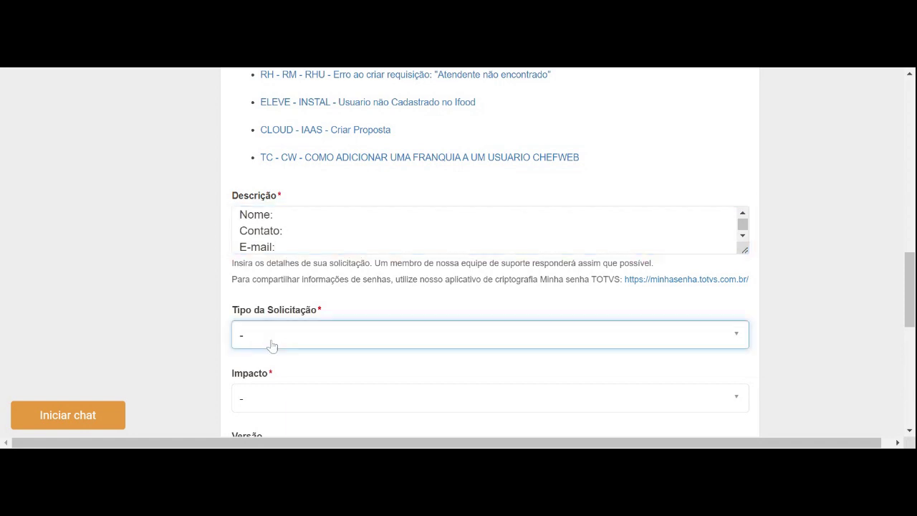
{"action": "left_click", "coordinate": [272, 346]}
{"action": "left_click", "coordinate": [272, 348]}
Set the request's Impacto to Dúvida sobre o produto.
{"action": "scroll", "coordinate": [274, 357], "scroll_direction": "down", "scroll_amount": 1}
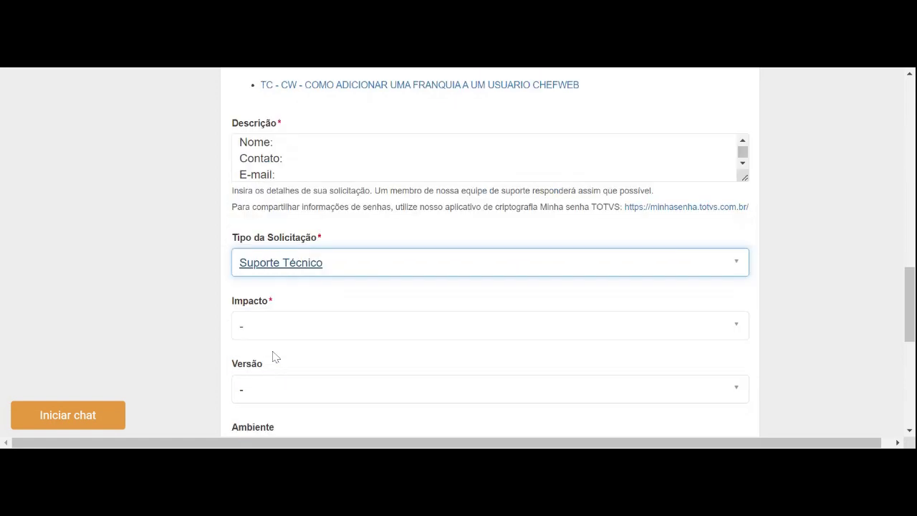
{"action": "scroll", "coordinate": [275, 356], "scroll_direction": "down", "scroll_amount": 1}
{"action": "left_click", "coordinate": [275, 261]}
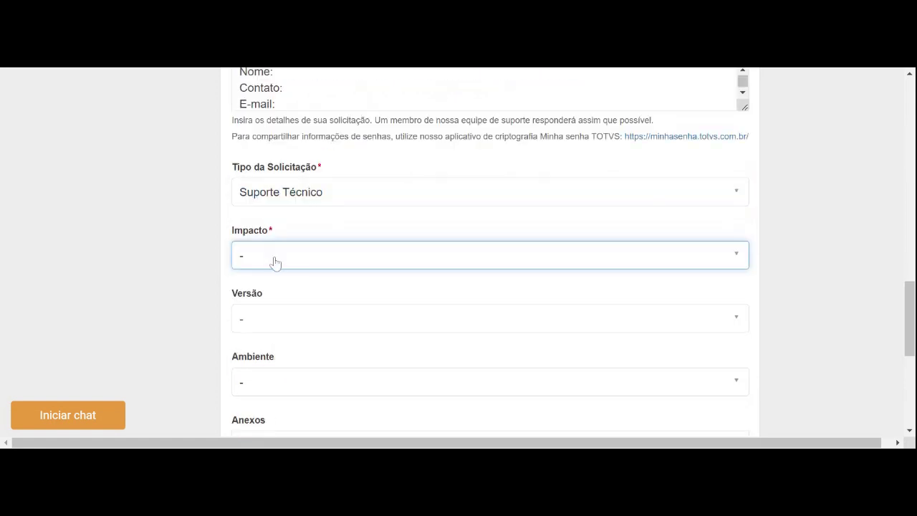
{"action": "left_click", "coordinate": [276, 261]}
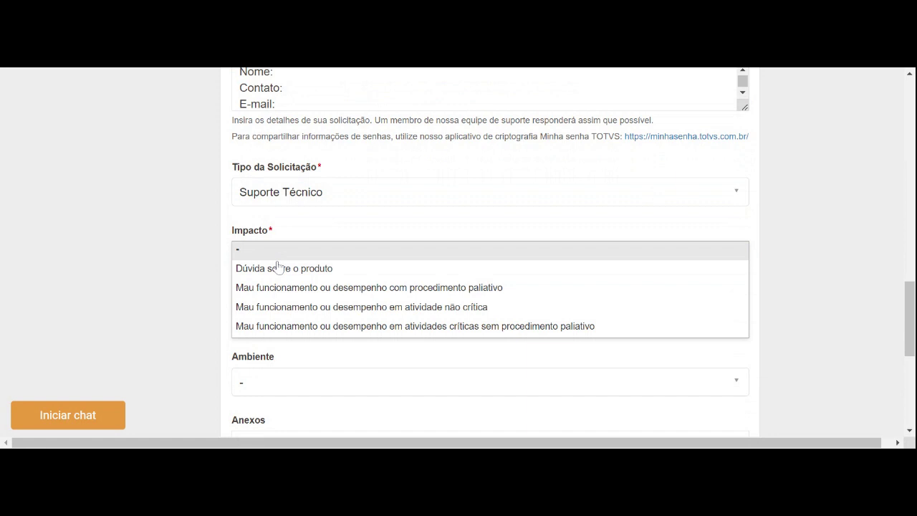
{"action": "left_click", "coordinate": [280, 268]}
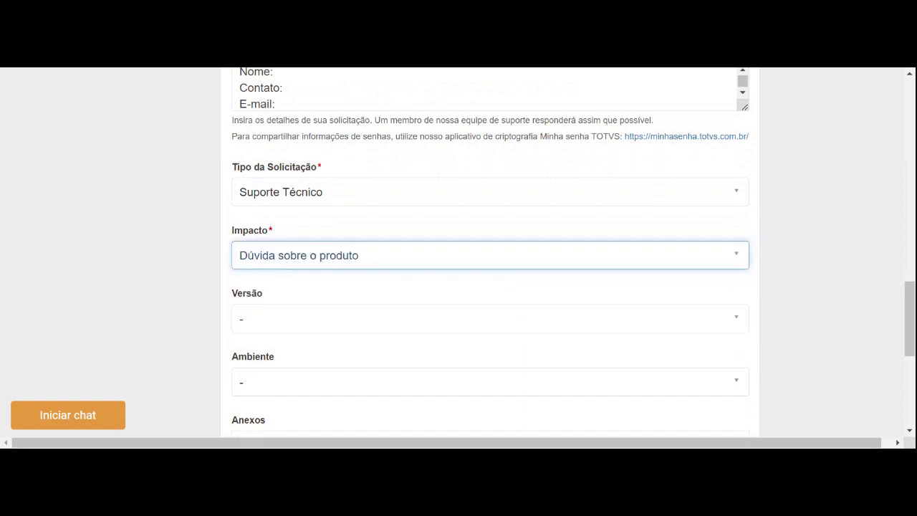
{"action": "scroll", "coordinate": [286, 275], "scroll_direction": "down", "scroll_amount": 1}
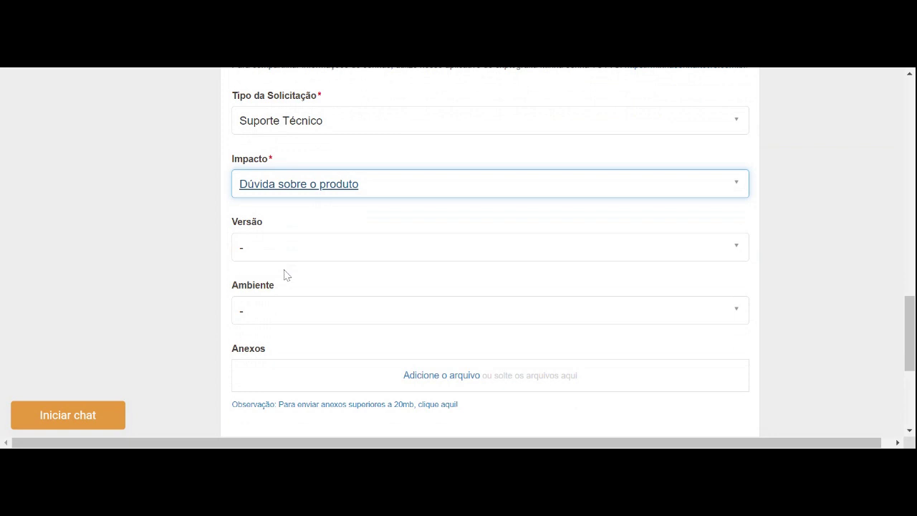
{"action": "left_click", "coordinate": [276, 254]}
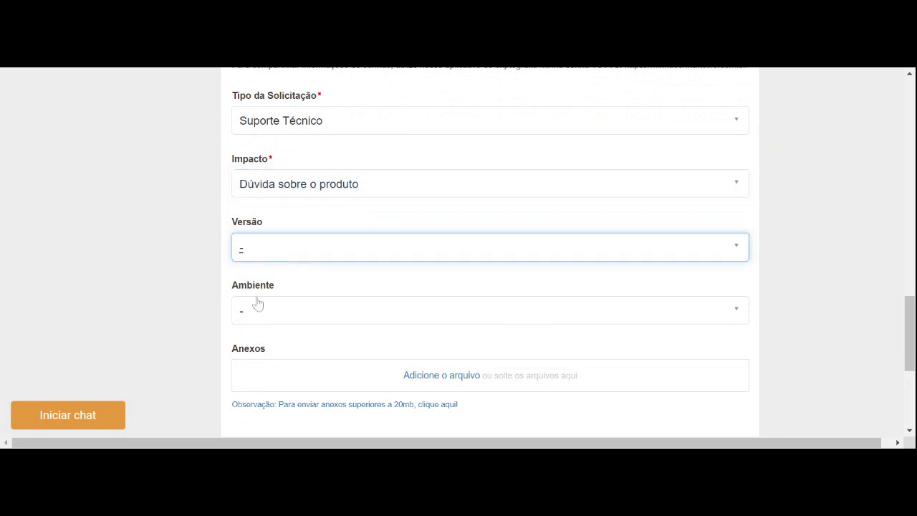
{"action": "scroll", "coordinate": [272, 286], "scroll_direction": "down", "scroll_amount": 1}
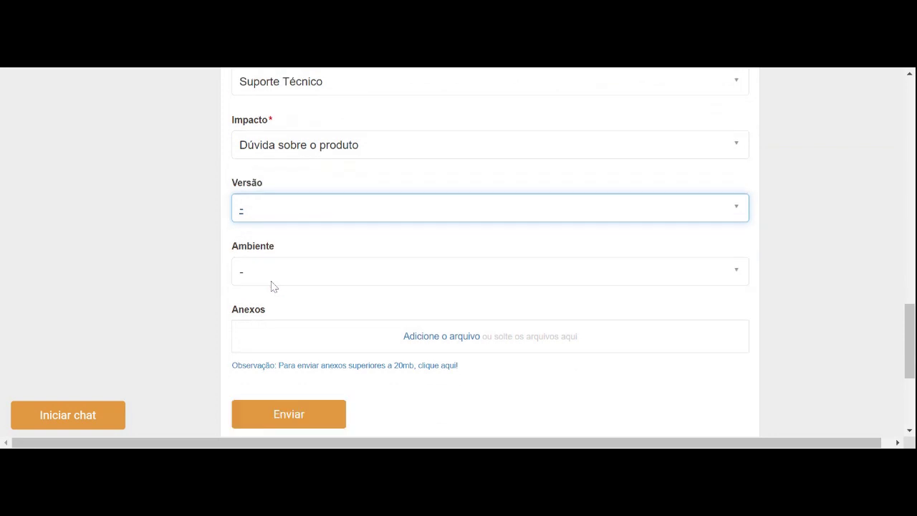
{"action": "scroll", "coordinate": [272, 286], "scroll_direction": "down", "scroll_amount": 3}
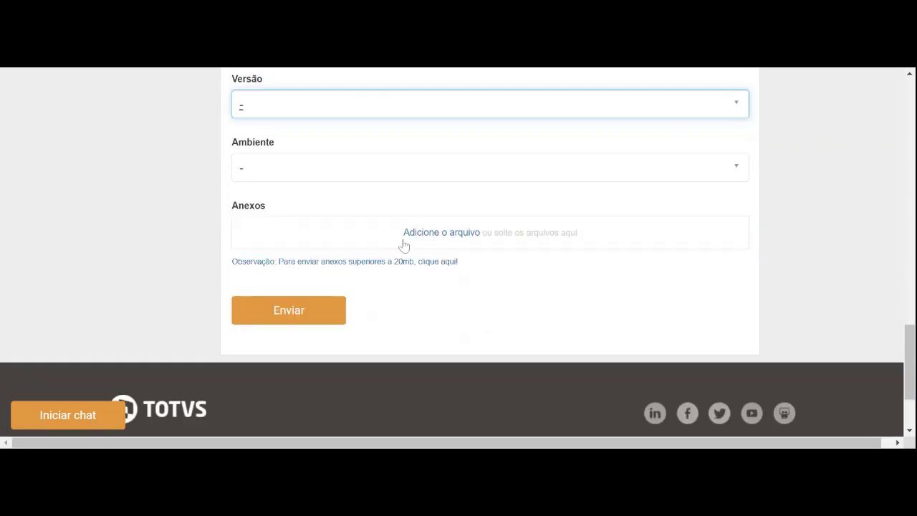